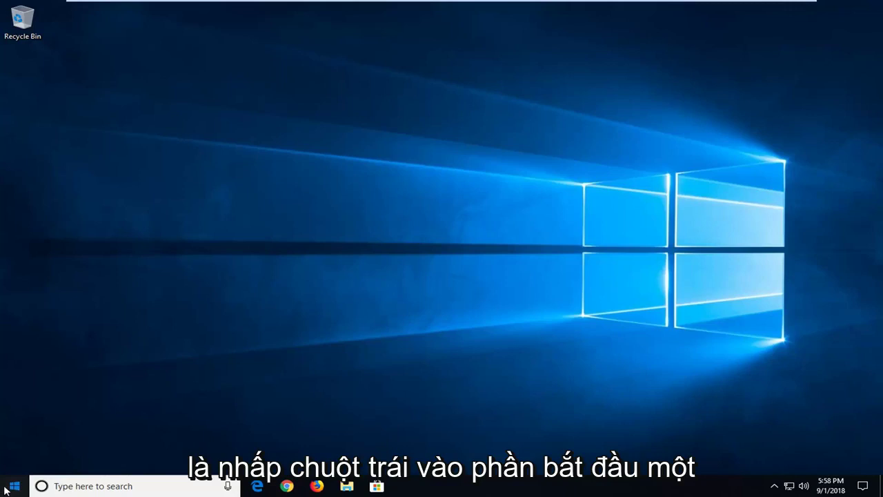
Step: Search Start for regedit, run it as administrator, and approve the UAC prompt
left_click(8, 488)
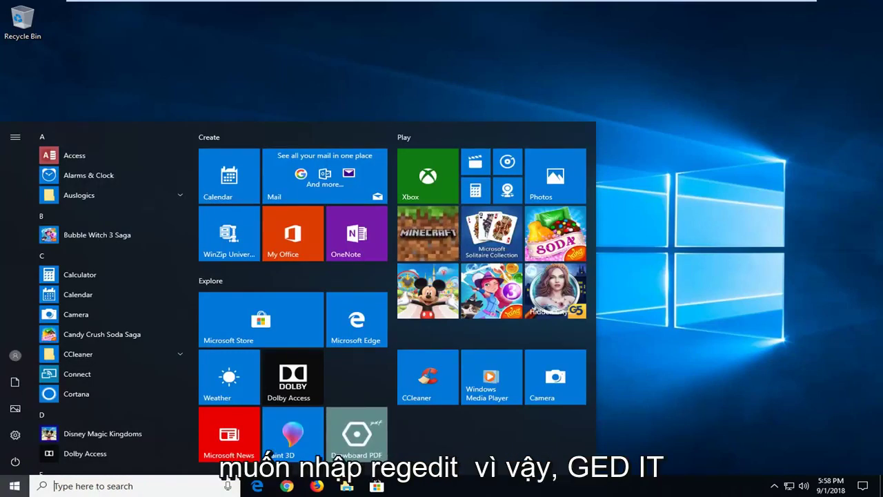
type("r")
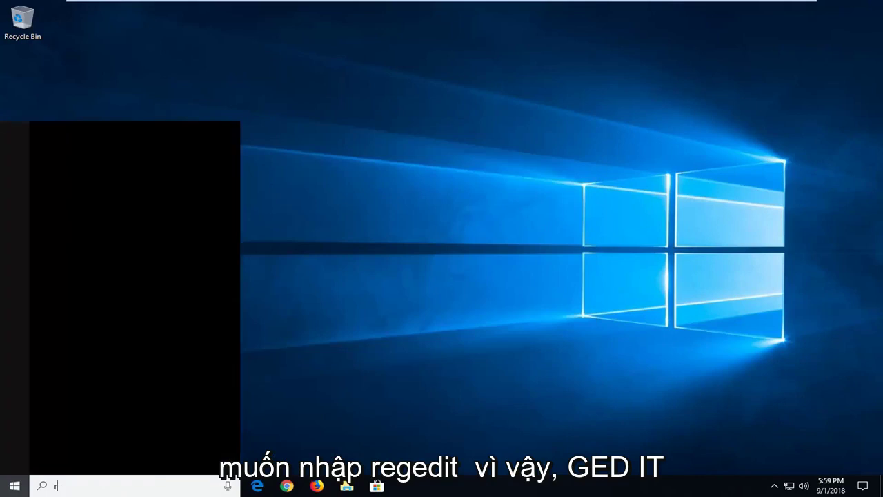
type("egedit")
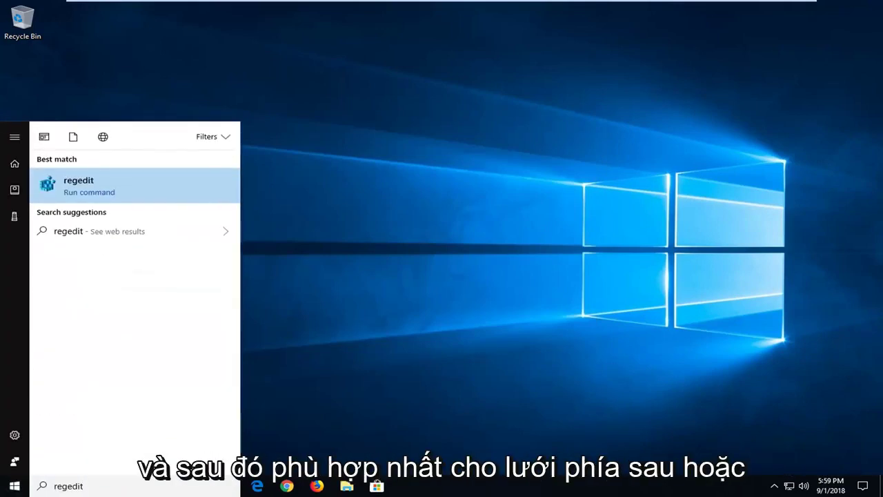
right_click(83, 184)
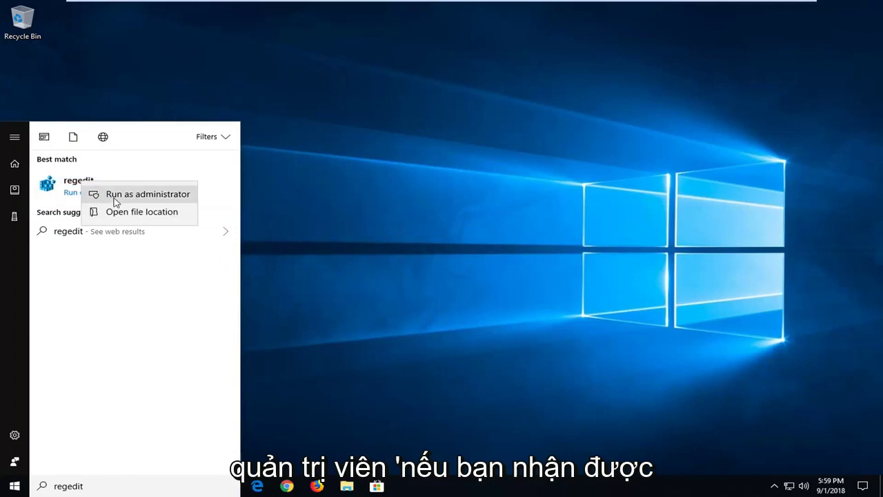
left_click(110, 194)
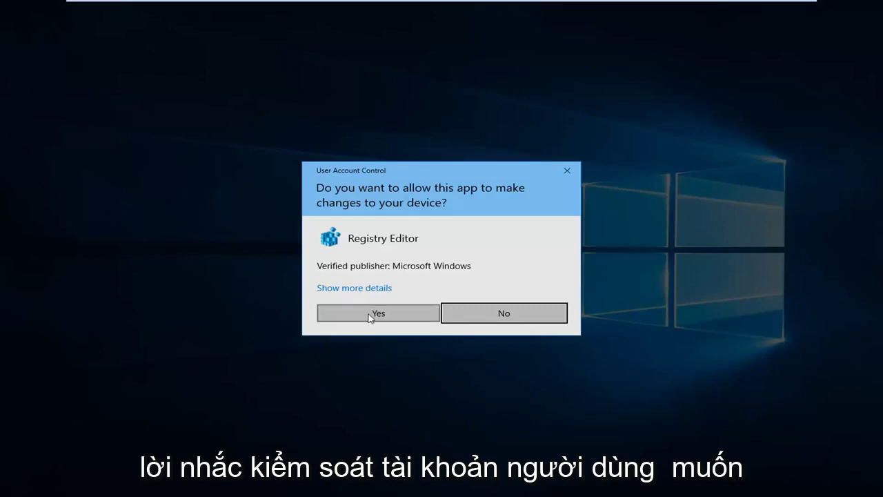
left_click(369, 313)
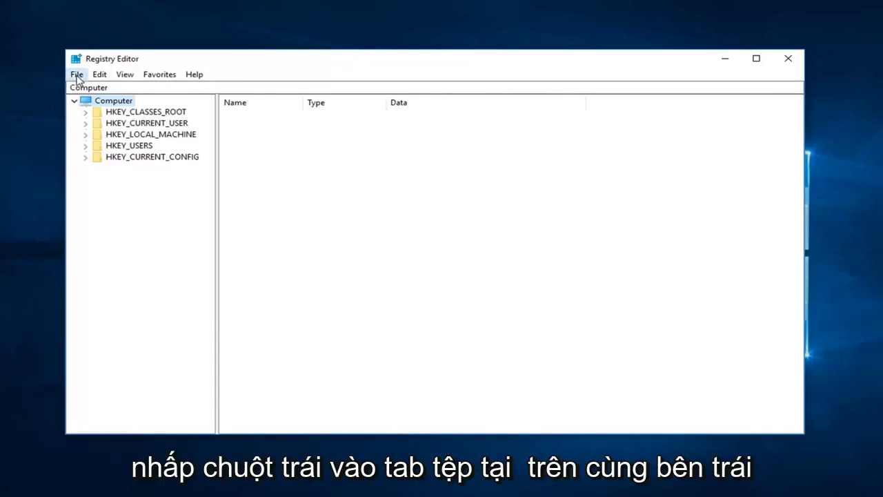
left_click(77, 76)
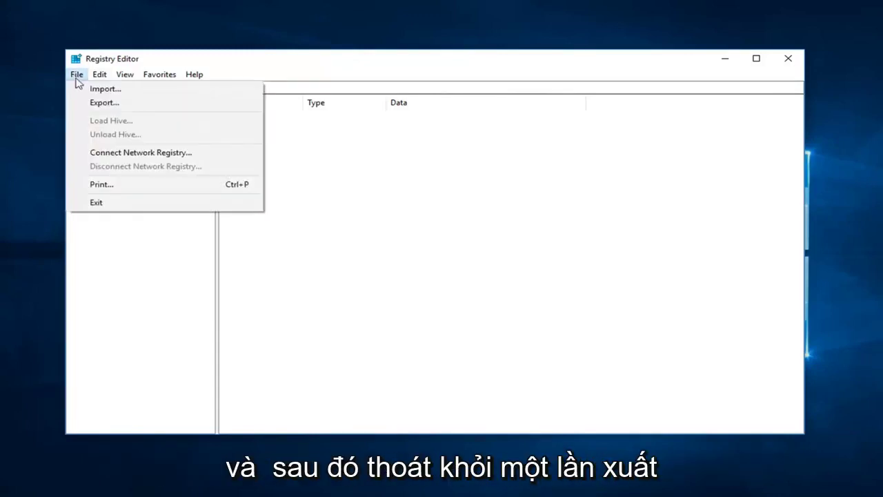
left_click(96, 102)
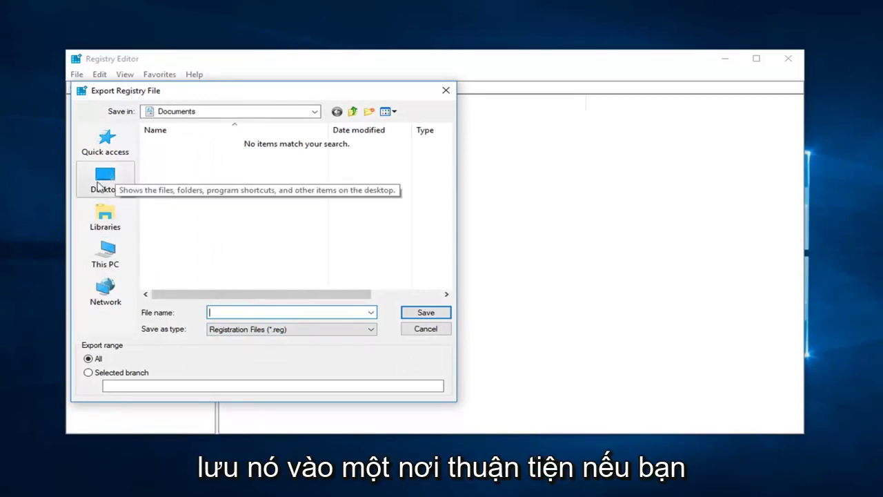
left_click(104, 181)
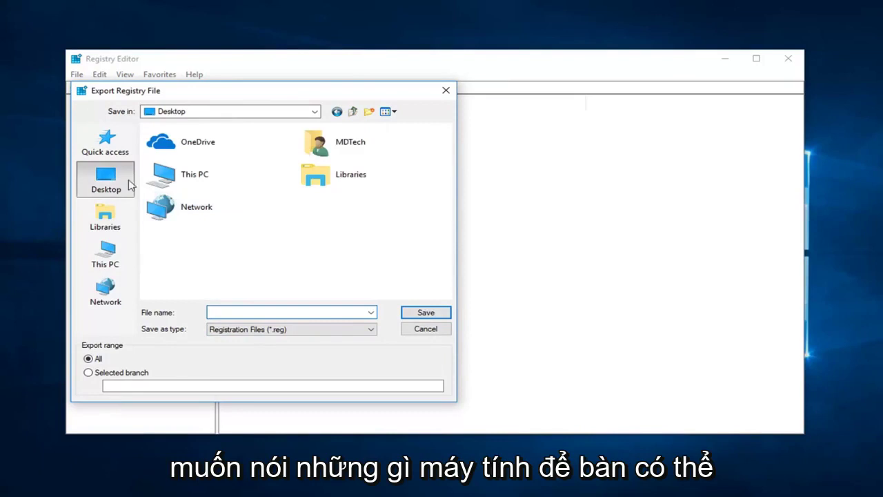
left_click(423, 329)
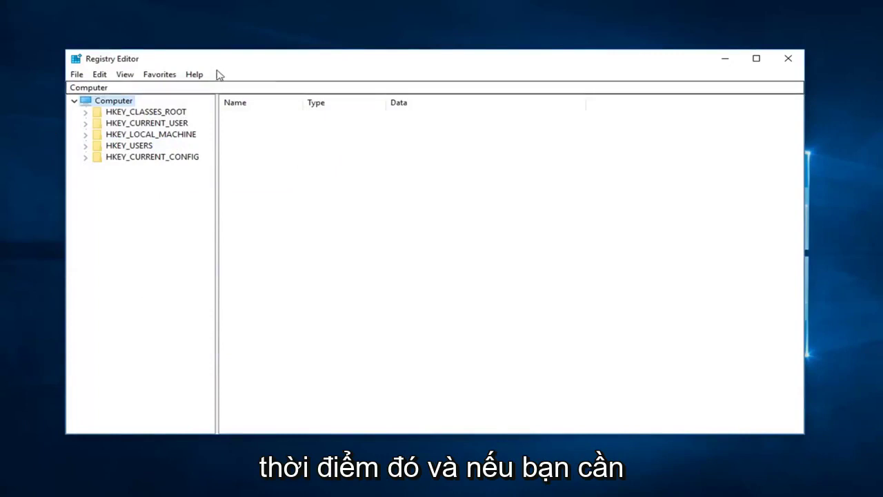
left_click_drag(227, 61, 248, 60)
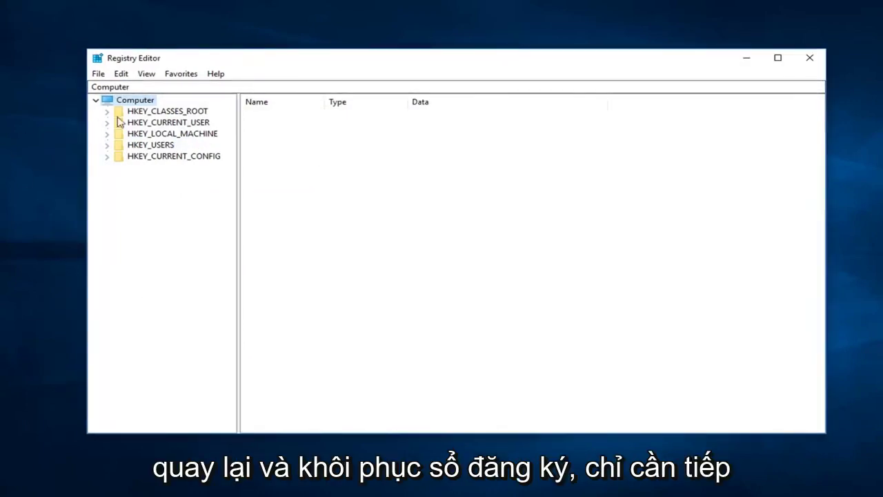
left_click(97, 74)
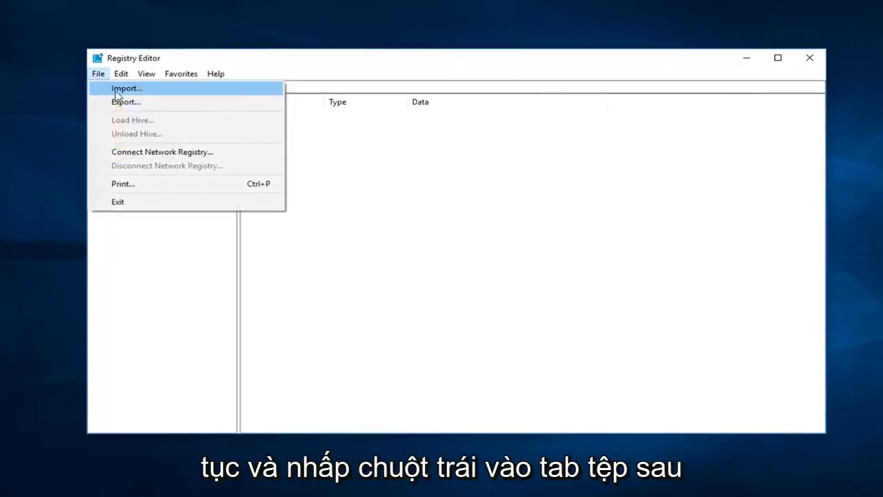
left_click(118, 89)
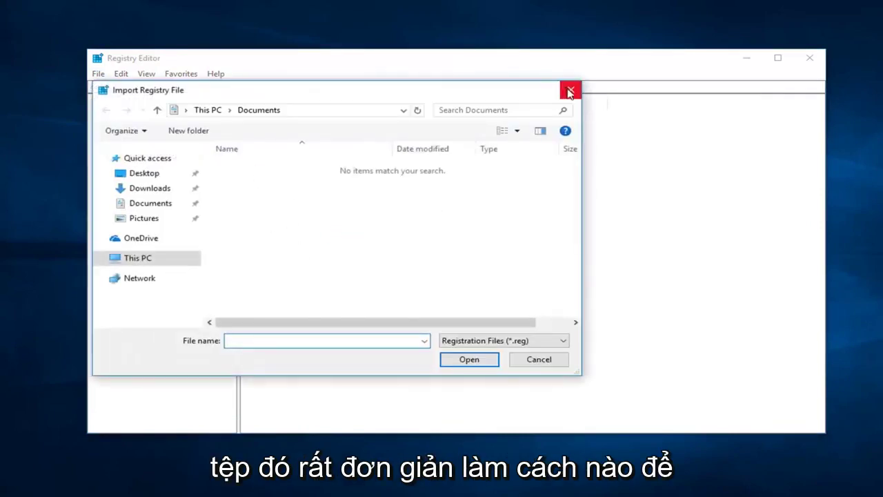
left_click(570, 90)
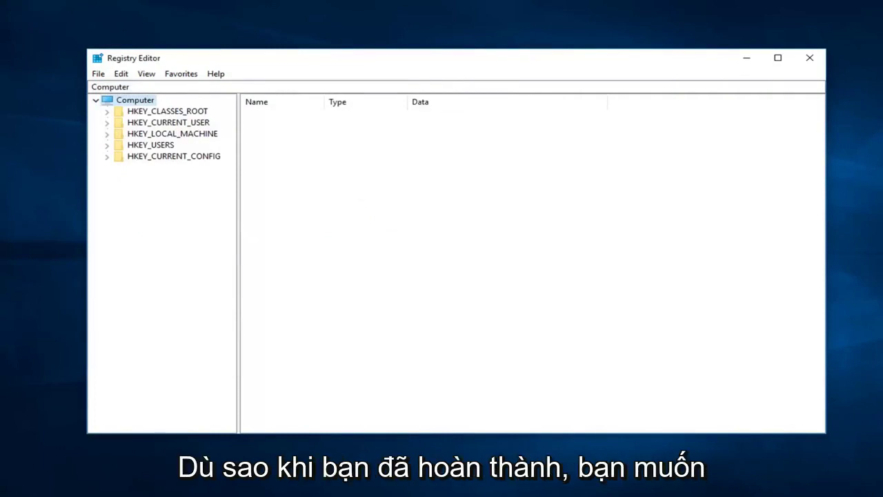
Step: Expand HKEY_LOCAL_MACHINE\SOFTWARE\Microsoft and widen the key tree pane
left_click(163, 135)
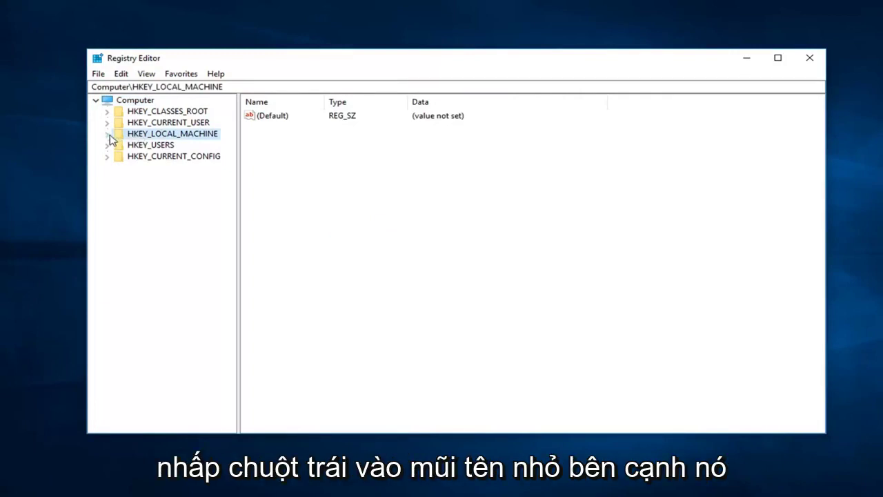
left_click(108, 135)
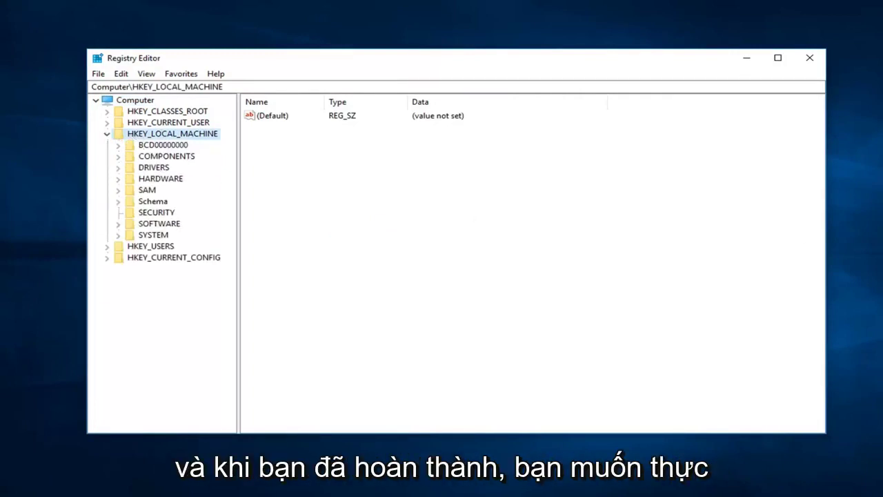
left_click(141, 225)
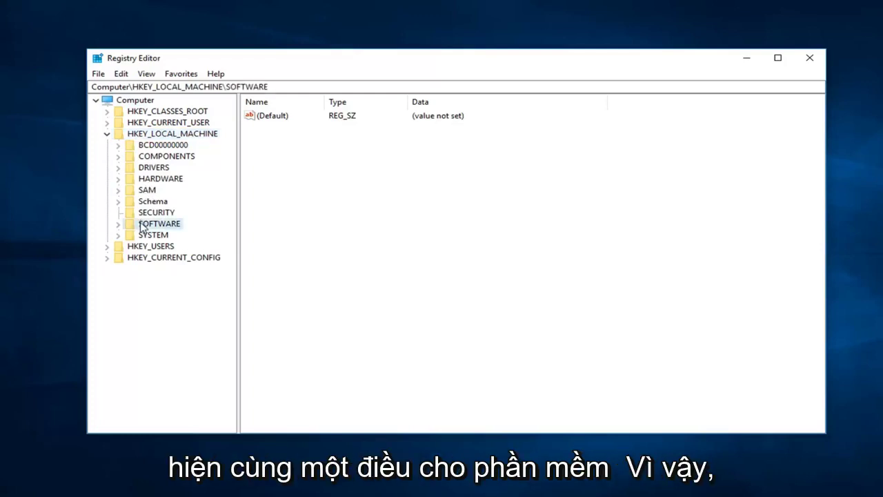
double_click(142, 225)
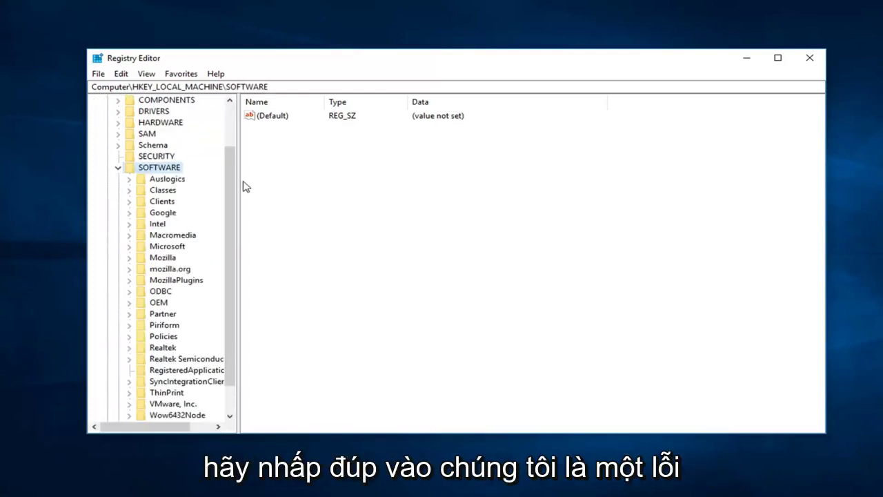
left_click_drag(237, 188, 337, 188)
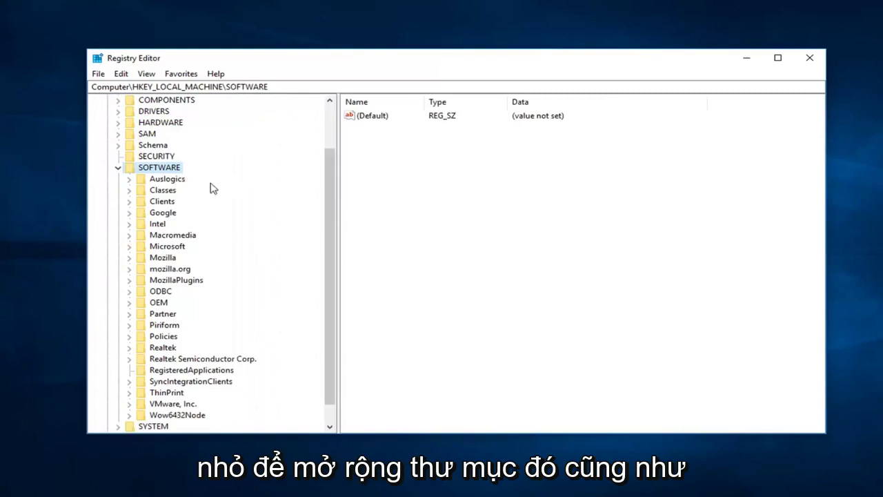
scroll(166, 197, "down", 1)
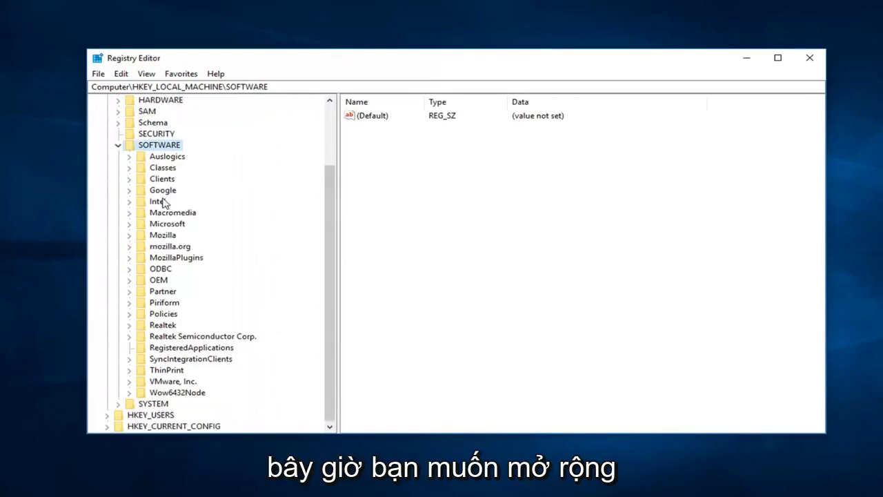
left_click(156, 227)
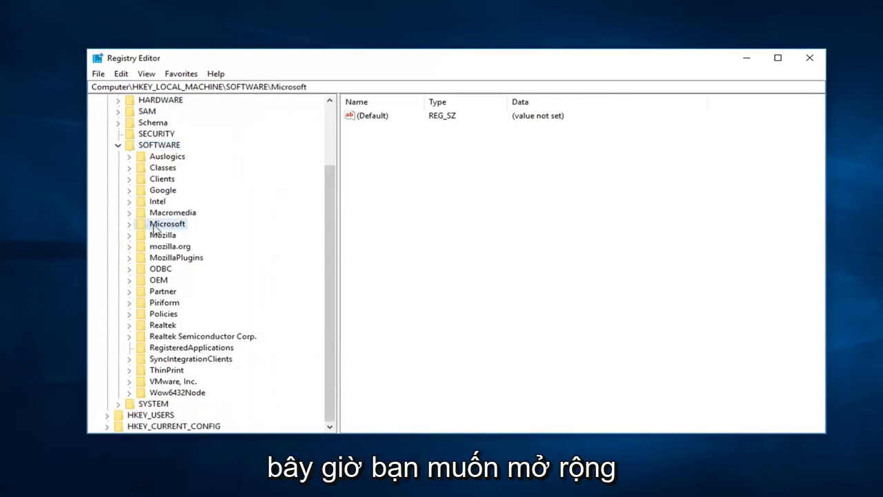
double_click(154, 226)
Step: Expand Active Setup, then Installed Components, to list its GUID subkeys
scroll(157, 228, "down", 2)
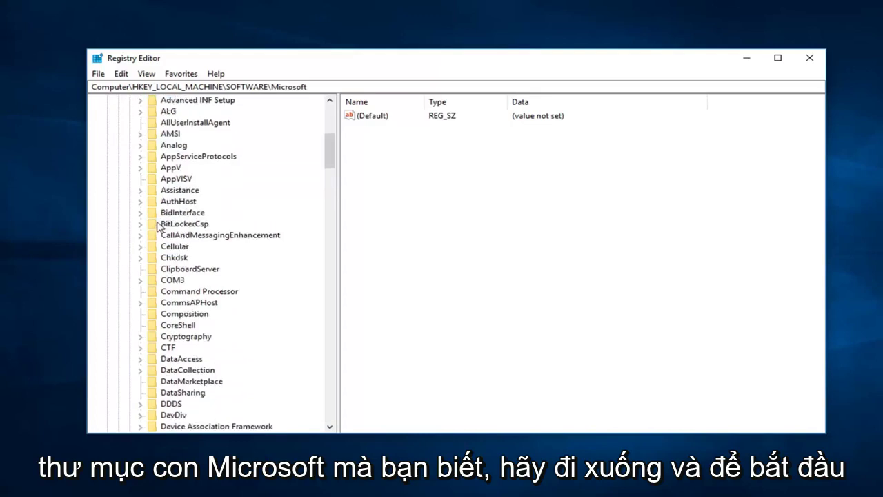
scroll(159, 227, "up", 1)
scroll(168, 171, "up", 2)
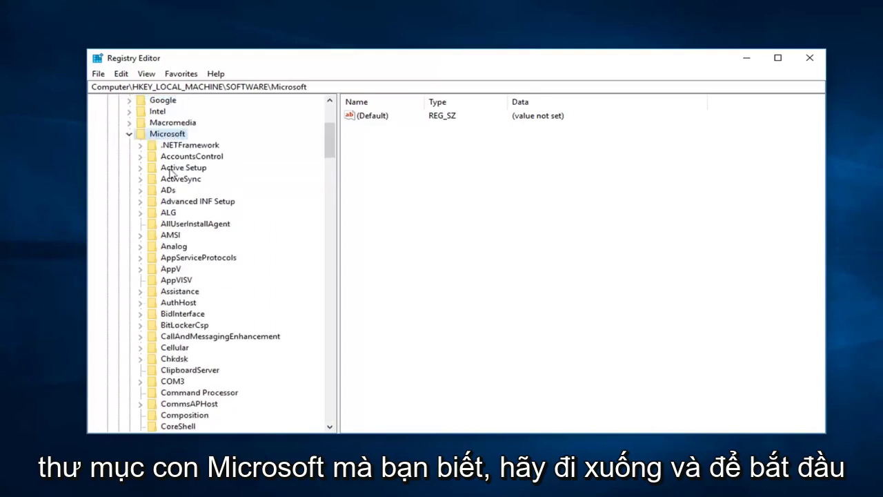
left_click(177, 169)
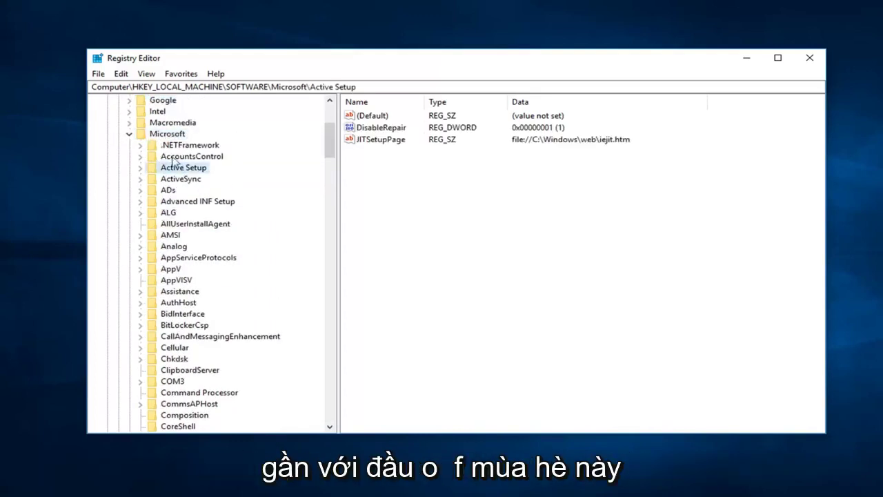
double_click(176, 167)
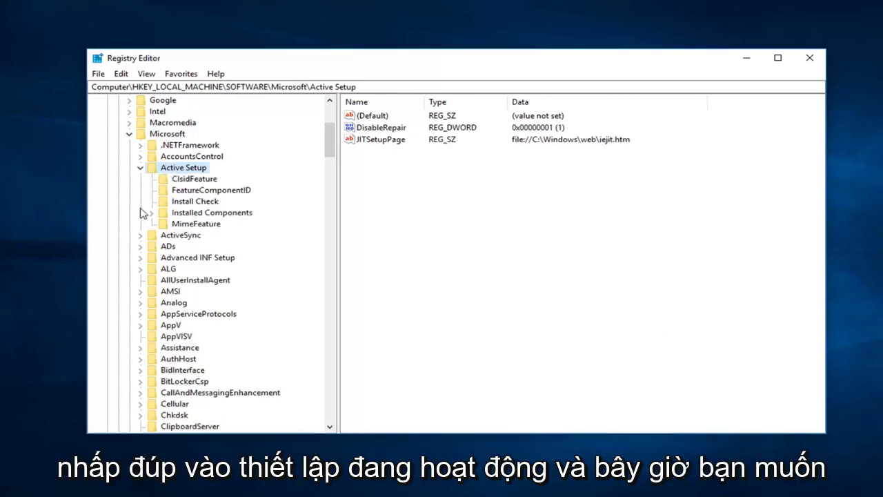
left_click(192, 217)
double_click(196, 215)
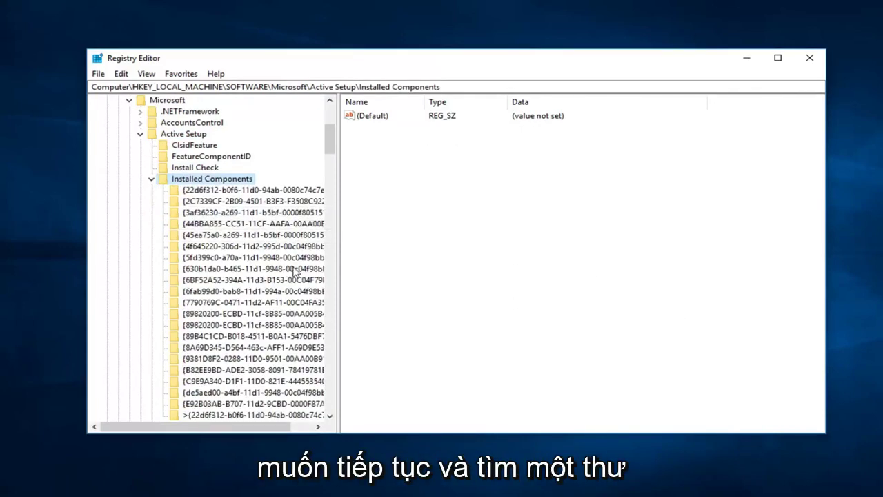
Step: Widen the tree and select the {89820200-…B4340} key, comparing it with the similar …B4383 key
left_click_drag(338, 256, 428, 254)
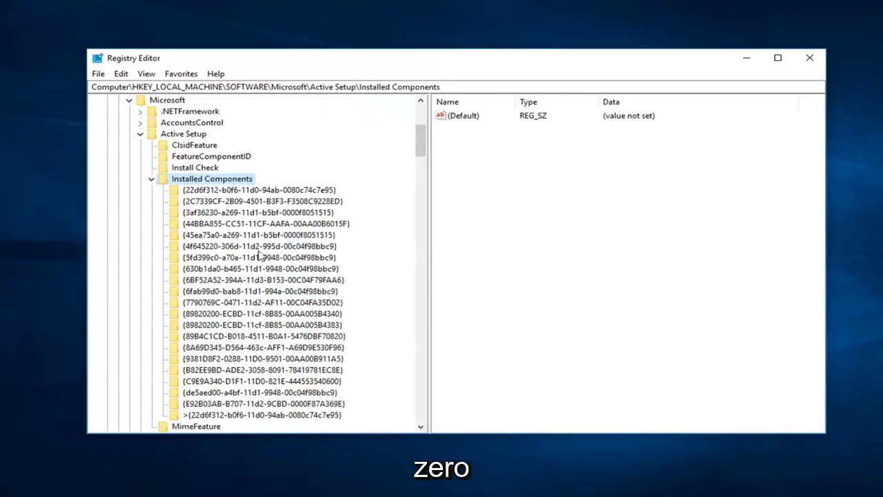
left_click(206, 313)
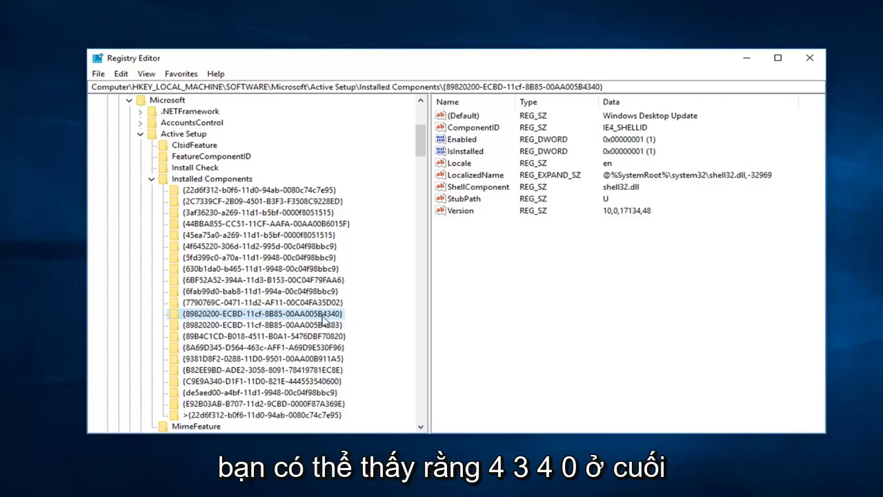
left_click(211, 326)
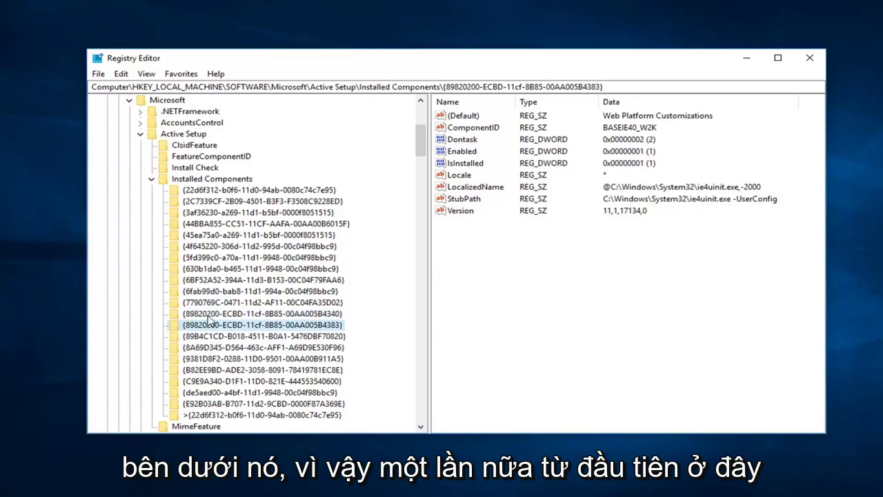
left_click(208, 315)
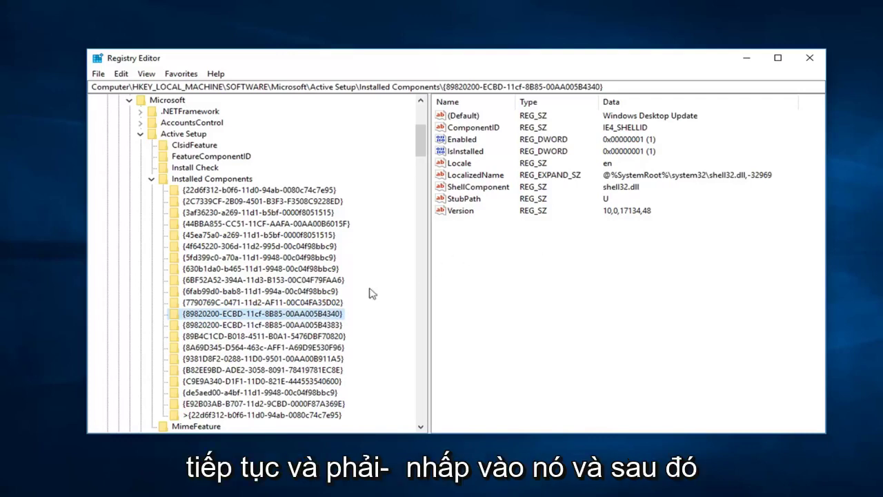
Step: Delete the {89820200-ECBD-11cf-8B85-00AA005B4340} key, confirm, and close Registry Editor
right_click(250, 315)
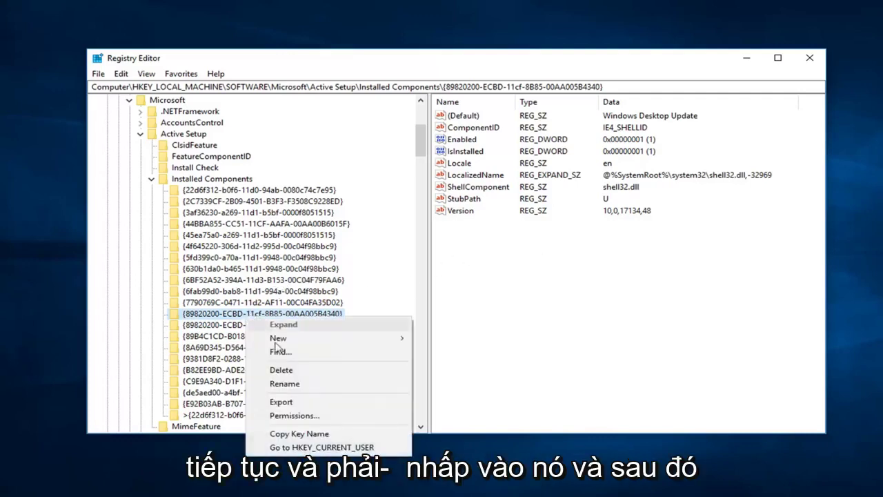
left_click(280, 369)
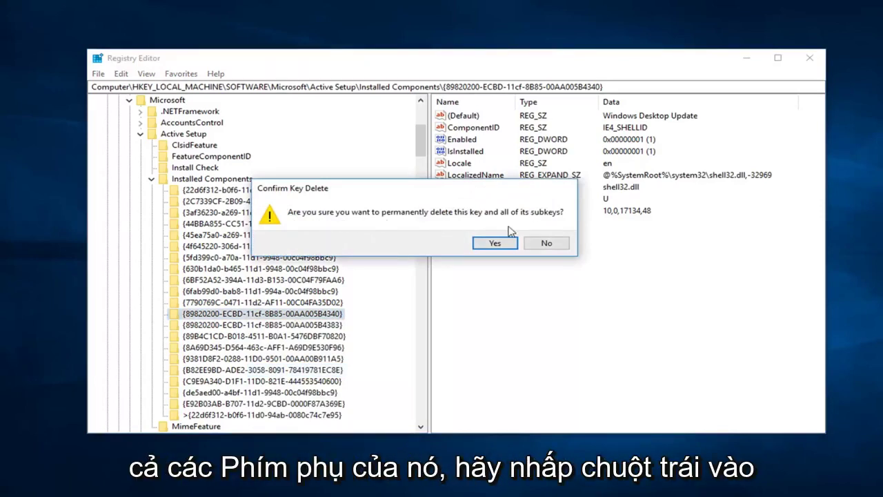
left_click(495, 243)
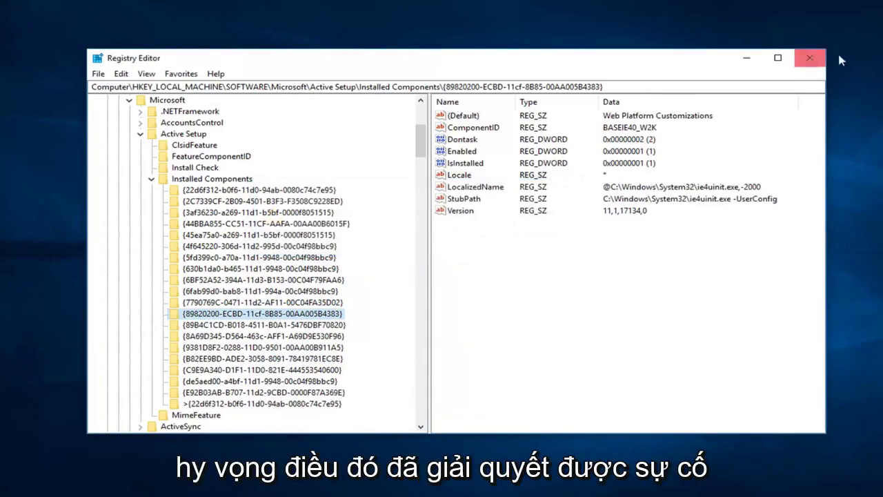
left_click(809, 58)
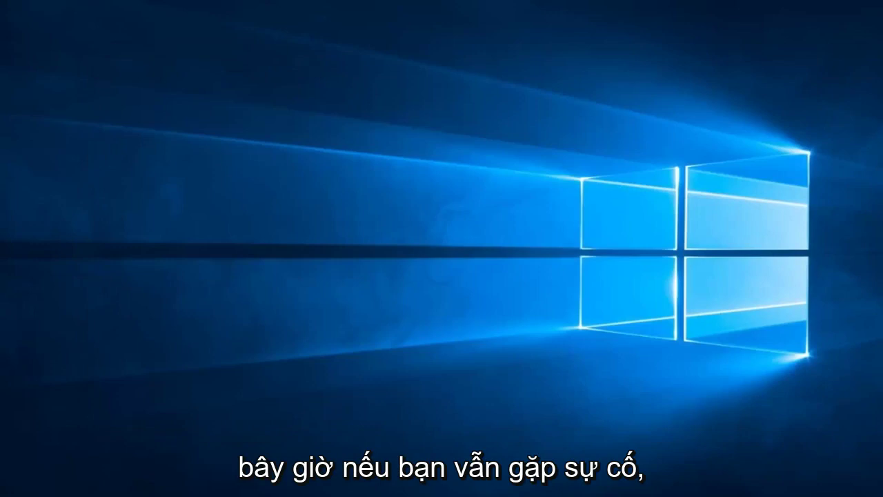